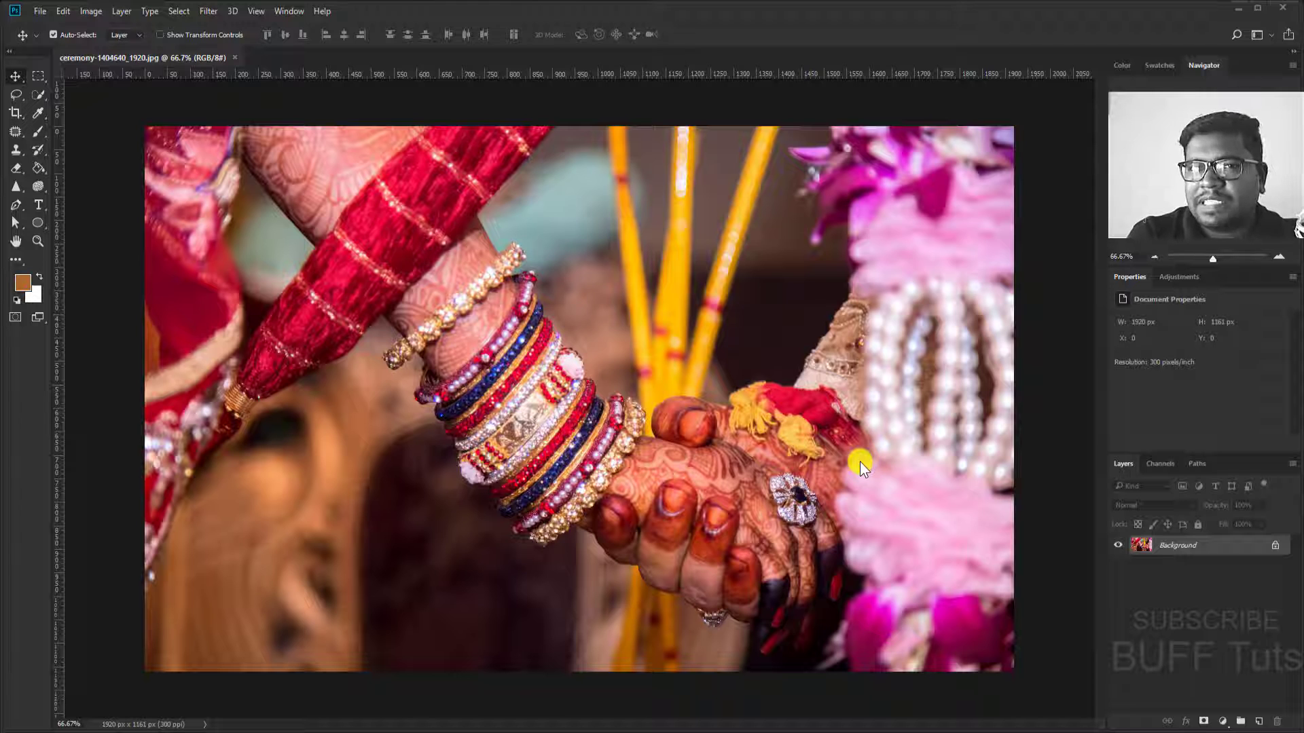
Step: Draw a rectangular marquee over the red cloth just above the bangled wrist
left_click(38, 76)
left_click_drag(320, 194, 485, 367)
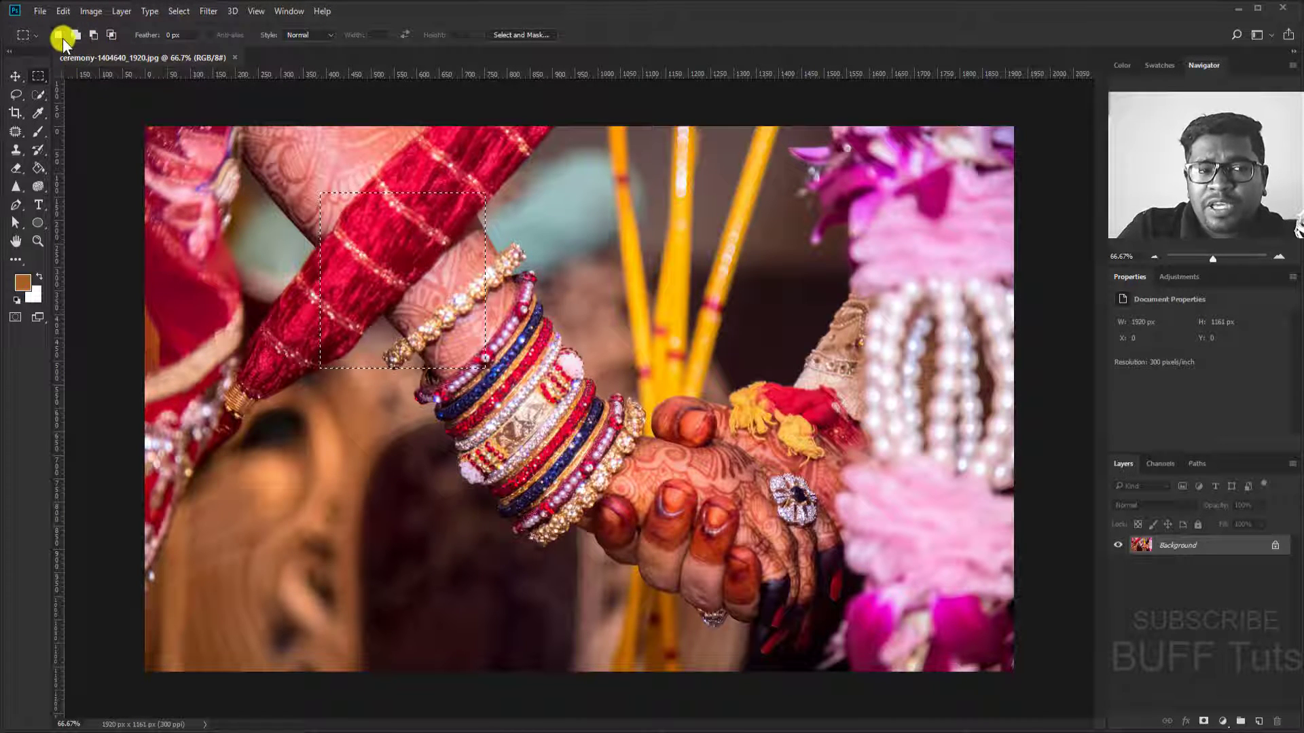
Step: Browse the Lasso flyout, enable Add to selection, then return to the Marquee flyout
left_click(15, 95)
left_click(49, 92)
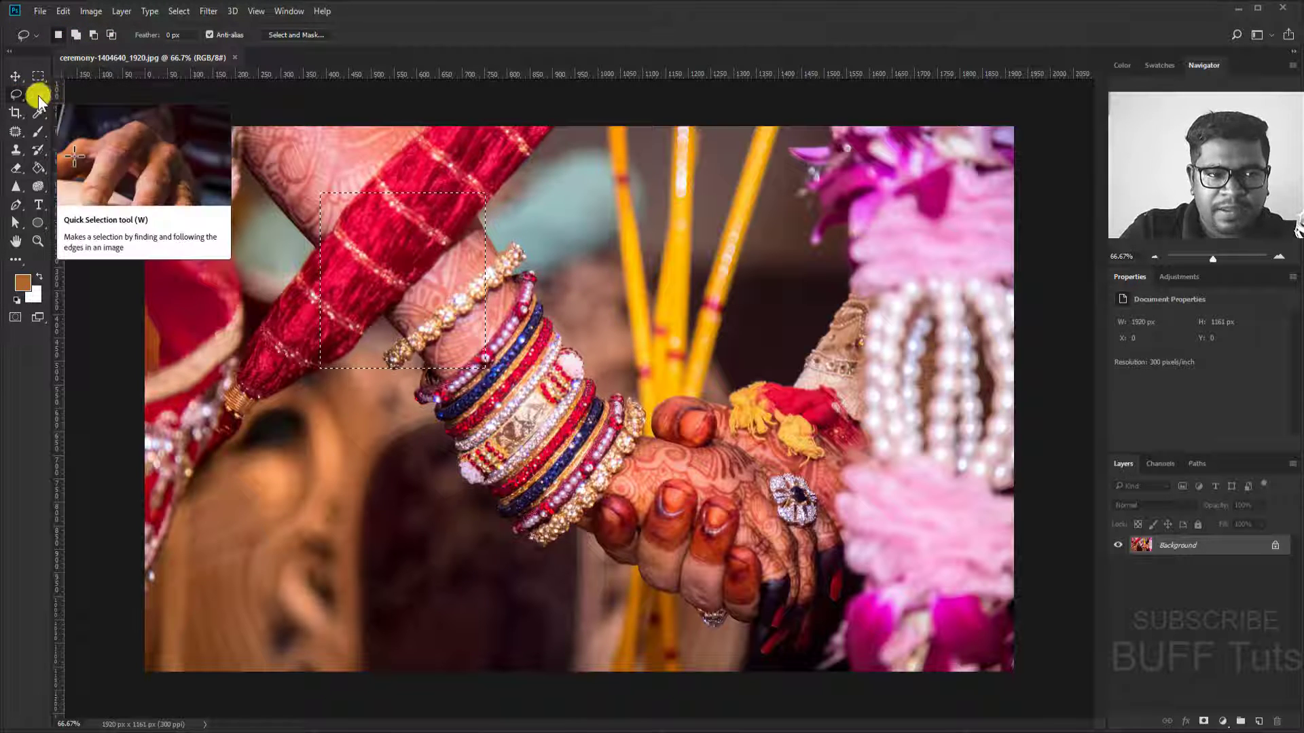
left_click(13, 92)
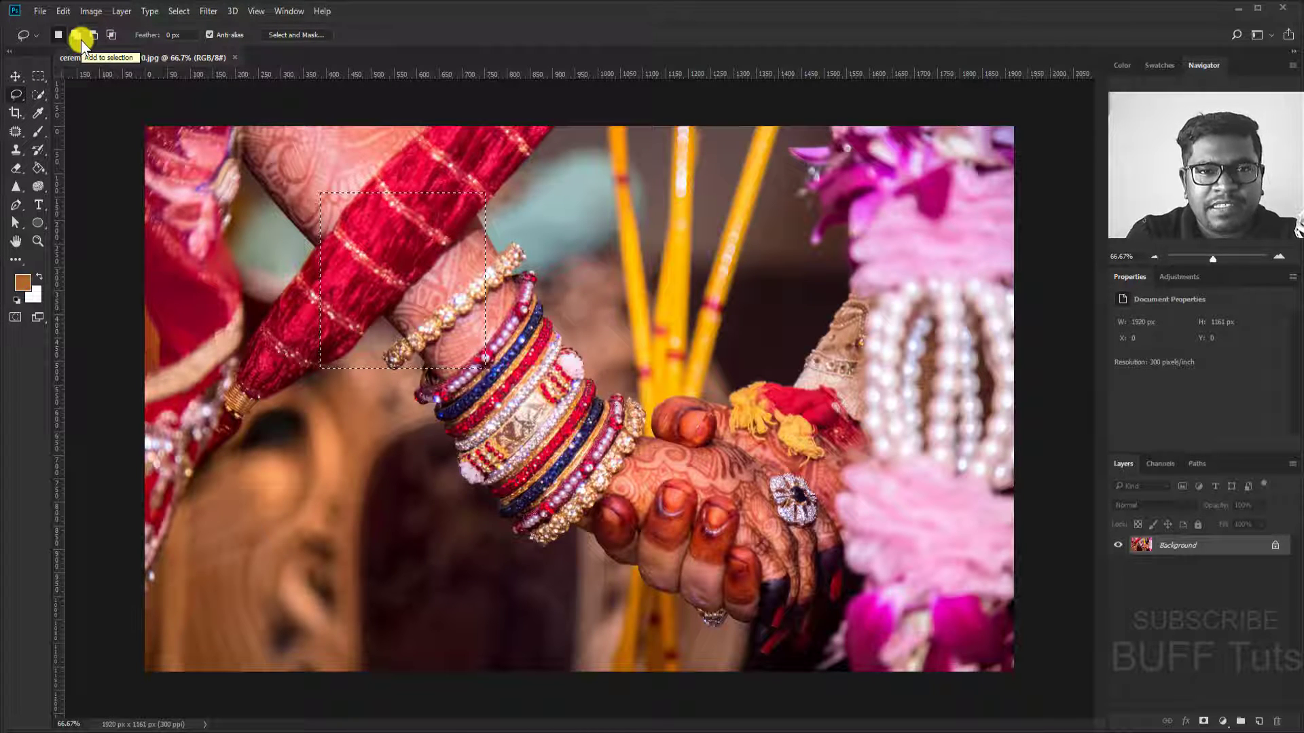
left_click(78, 35)
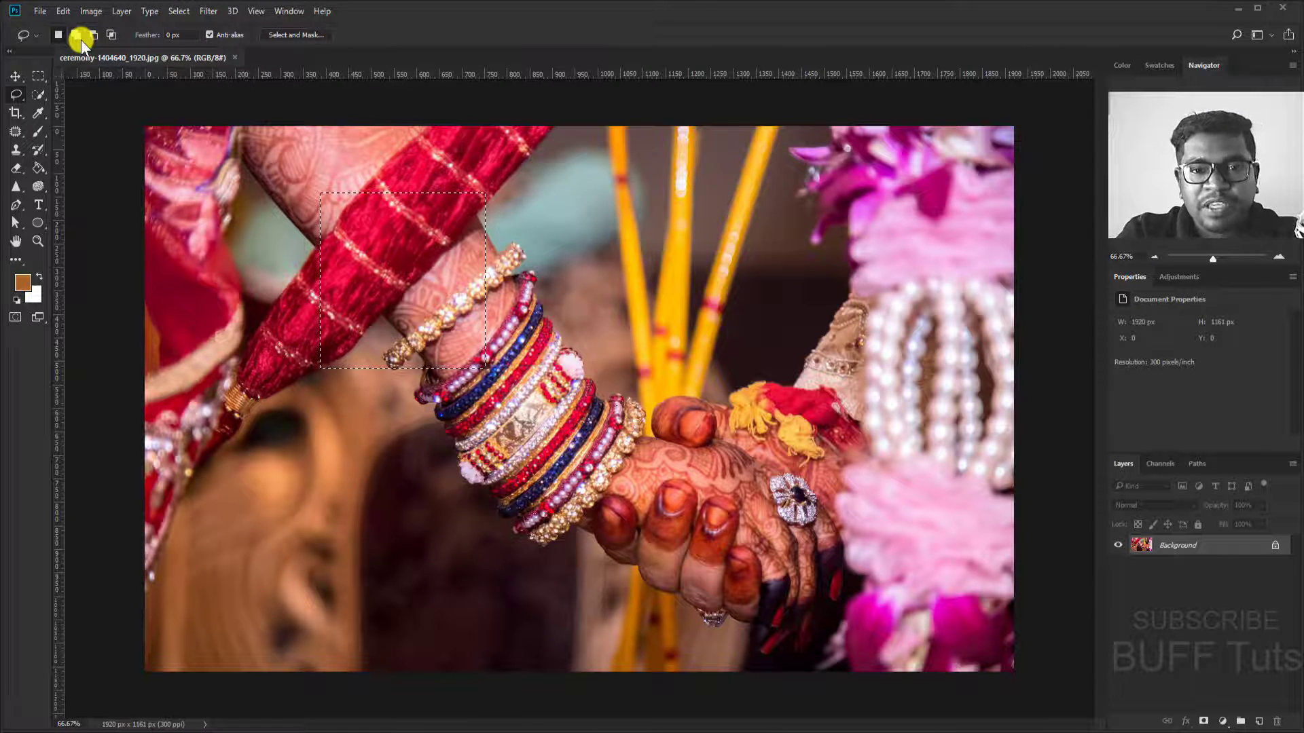
left_click(38, 76)
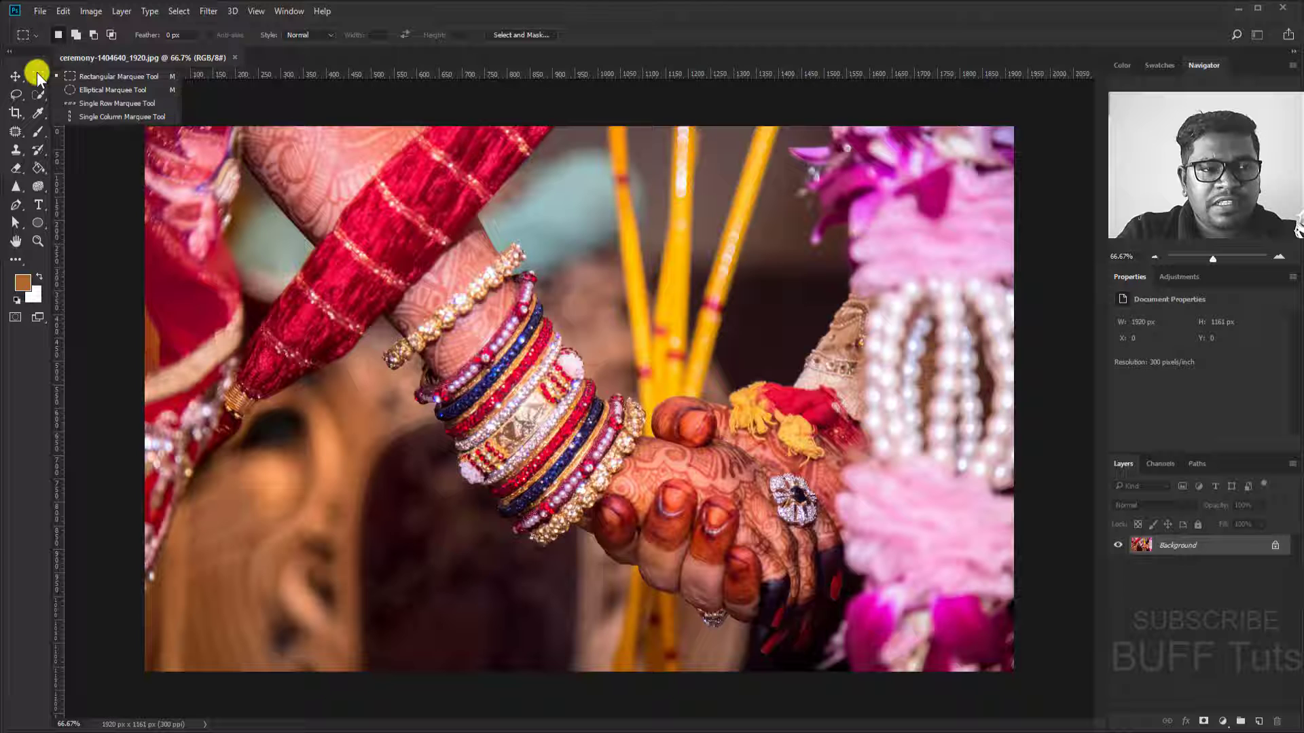
Step: Select an elliptical circle around the bangles, then subtract a rectangle over its right half
left_click(104, 91)
left_click_drag(399, 194, 736, 548)
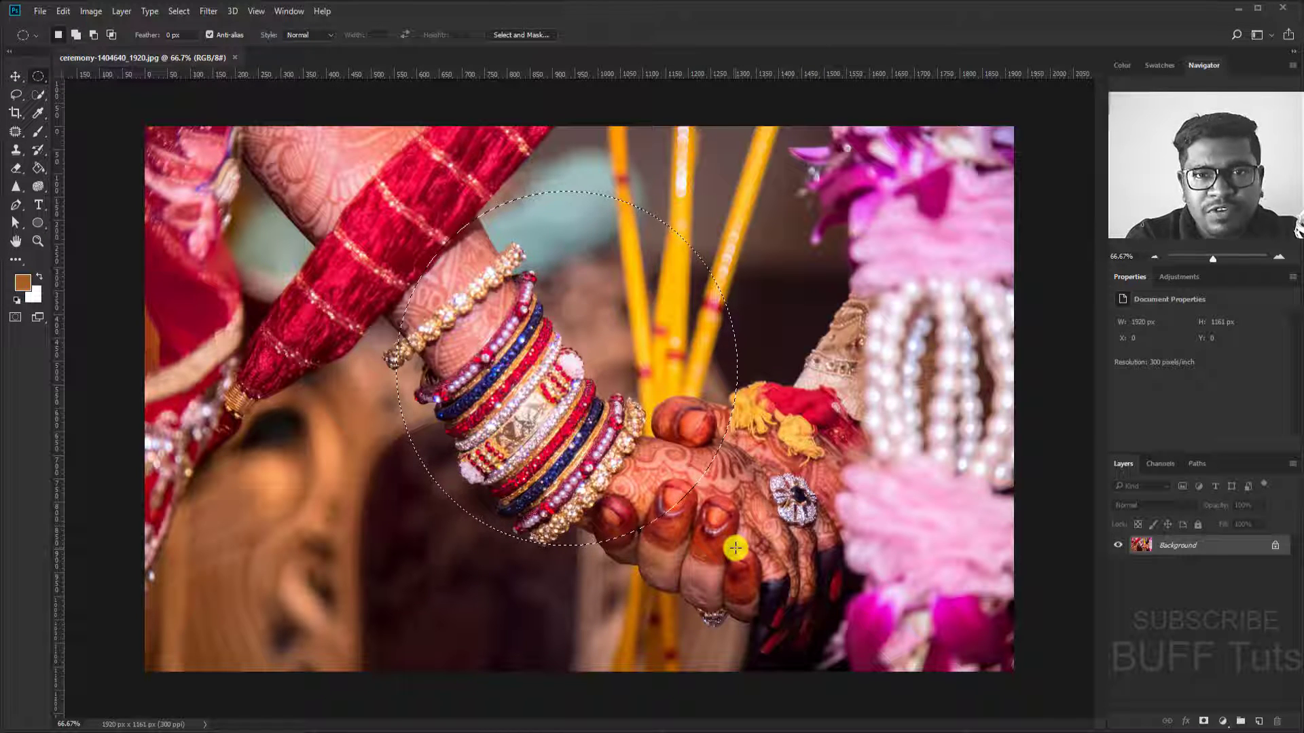
right_click(38, 71)
left_click(82, 73)
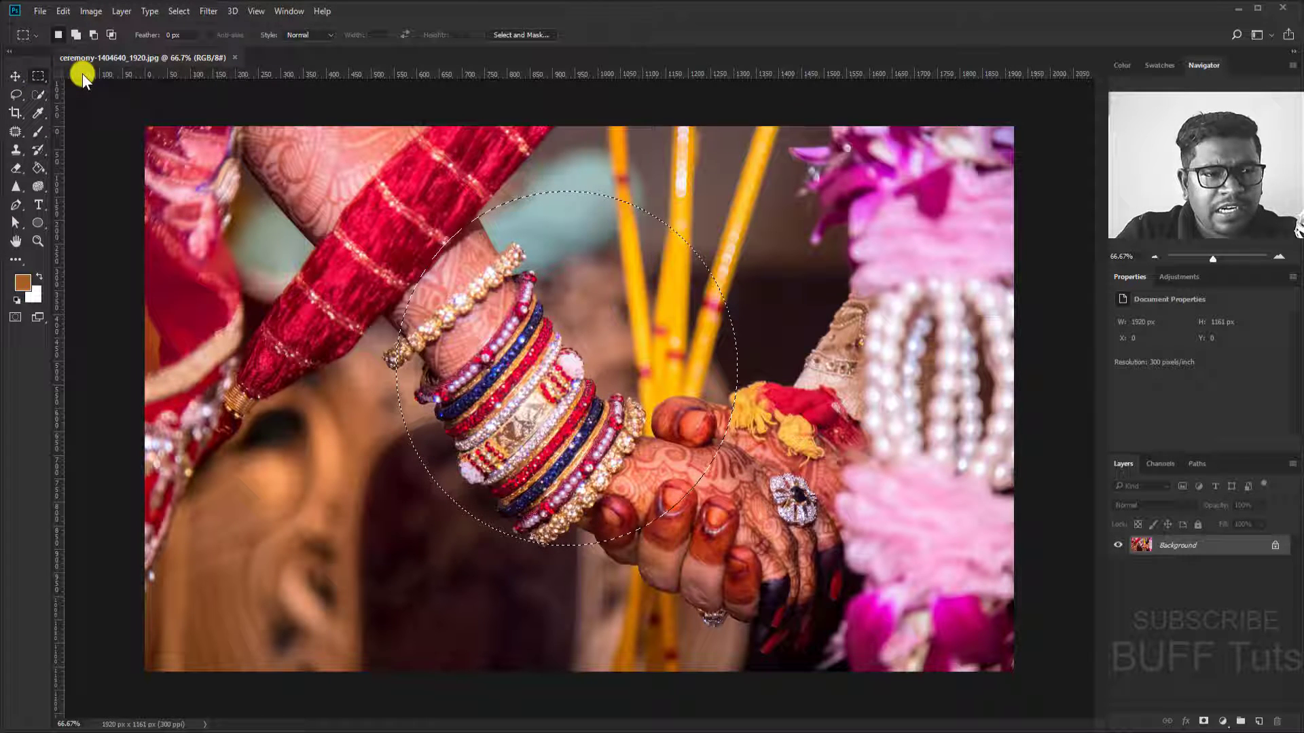
left_click(95, 35)
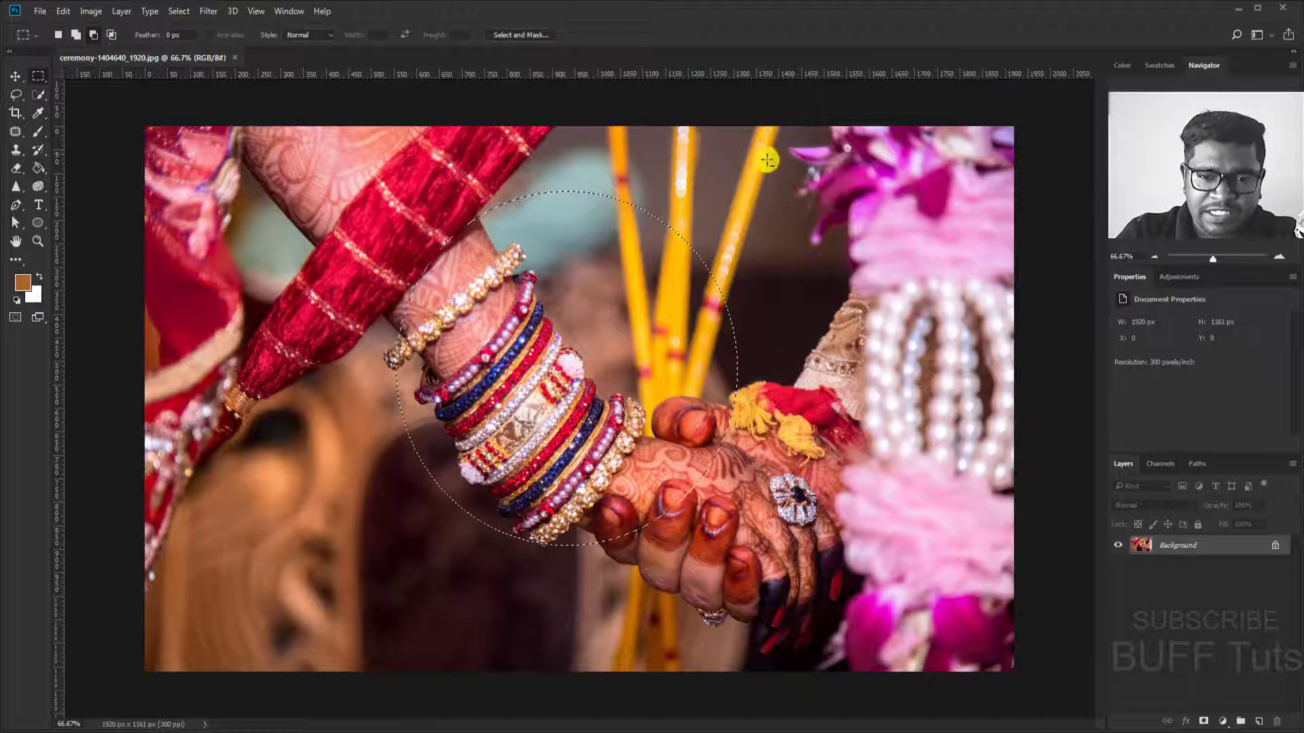
left_click_drag(788, 148, 556, 606)
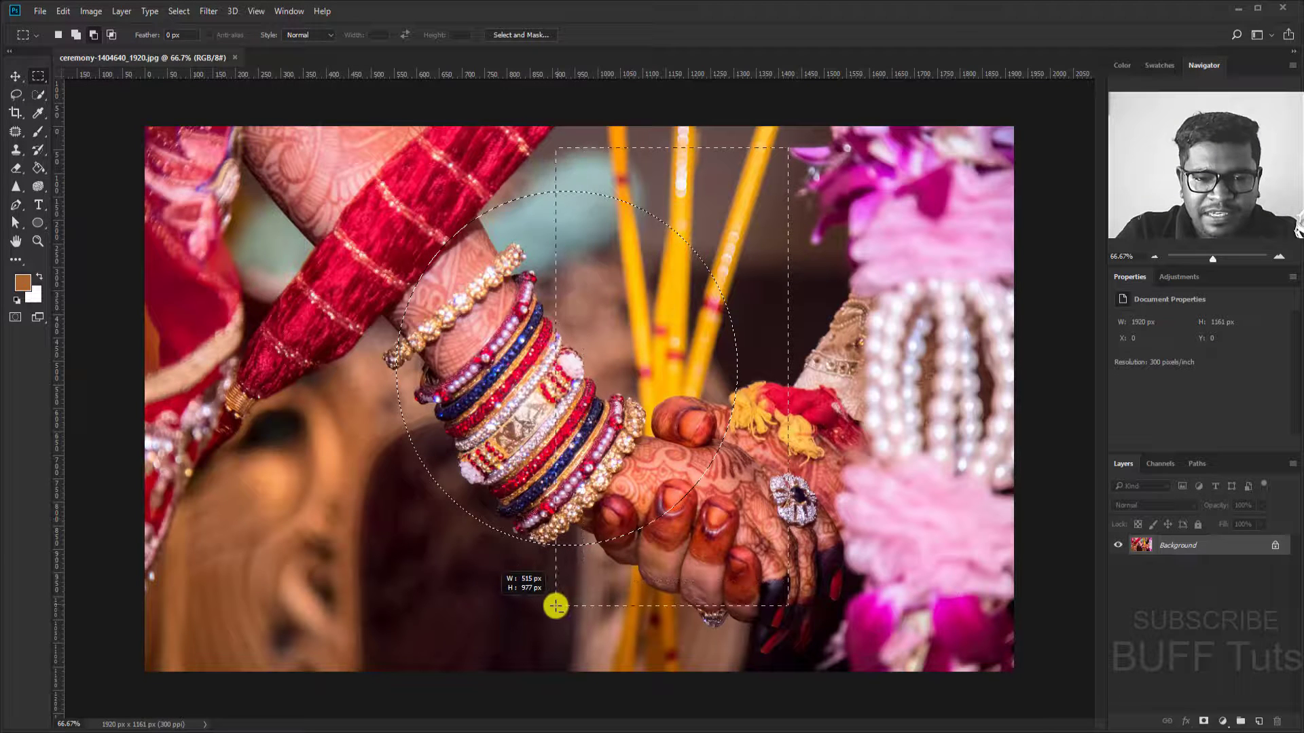
left_click_drag(556, 606, 563, 606)
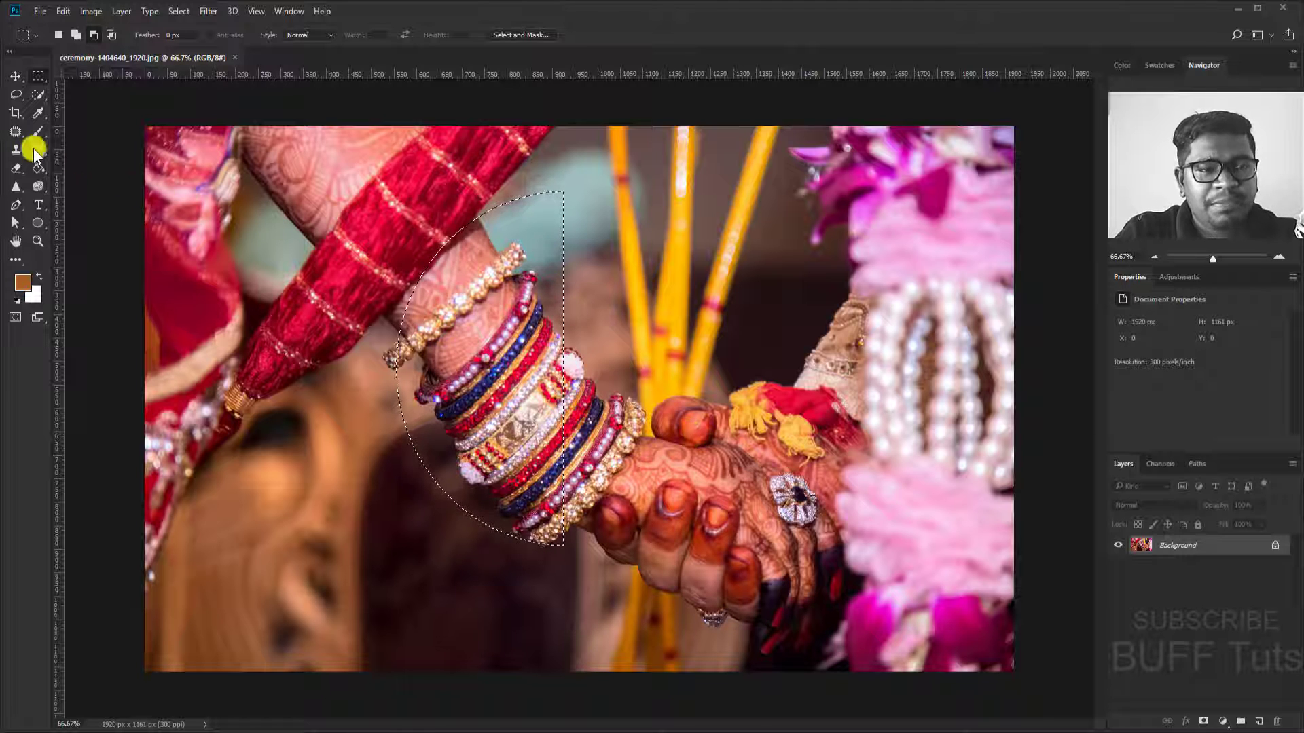
Step: Add a freehand Lasso area running from the arm top over the yellow sticks
left_click(17, 94)
left_click(90, 93)
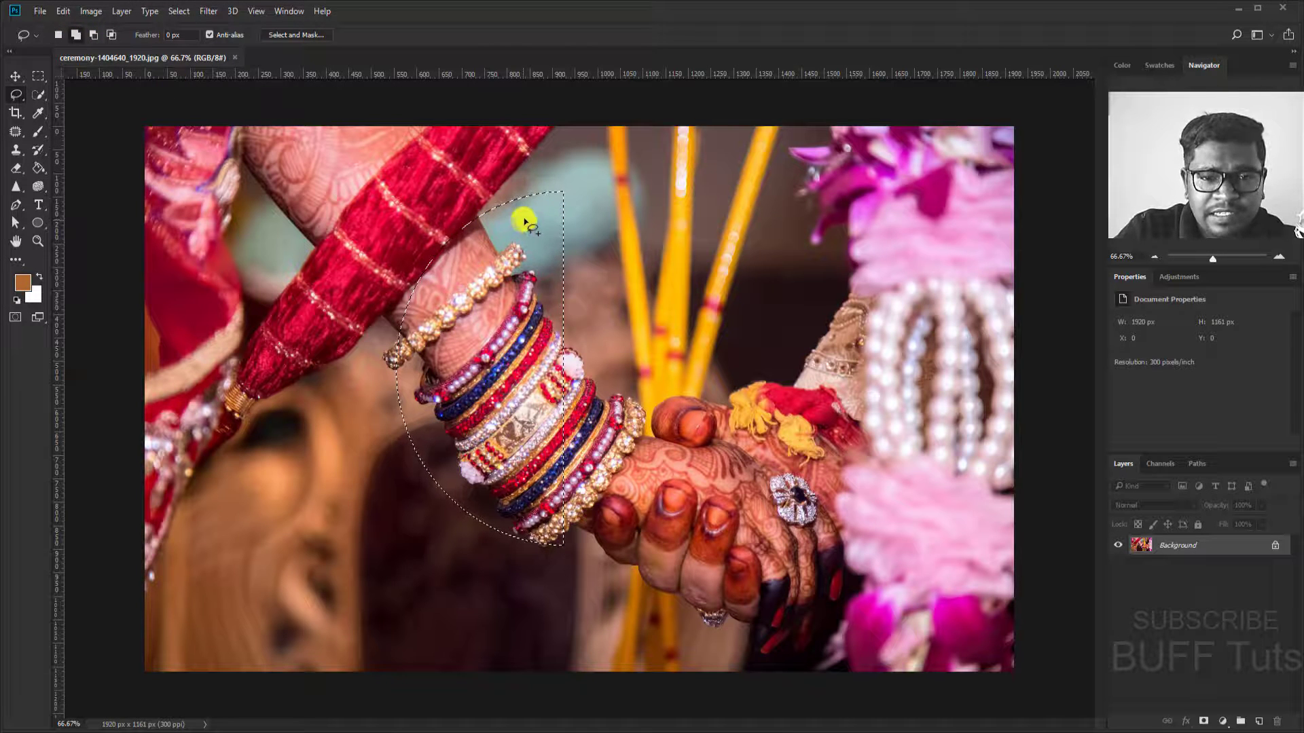
mouse_move(581, 203)
left_mouse_down()
mouse_move(672, 502)
mouse_move(543, 516)
left_mouse_up()
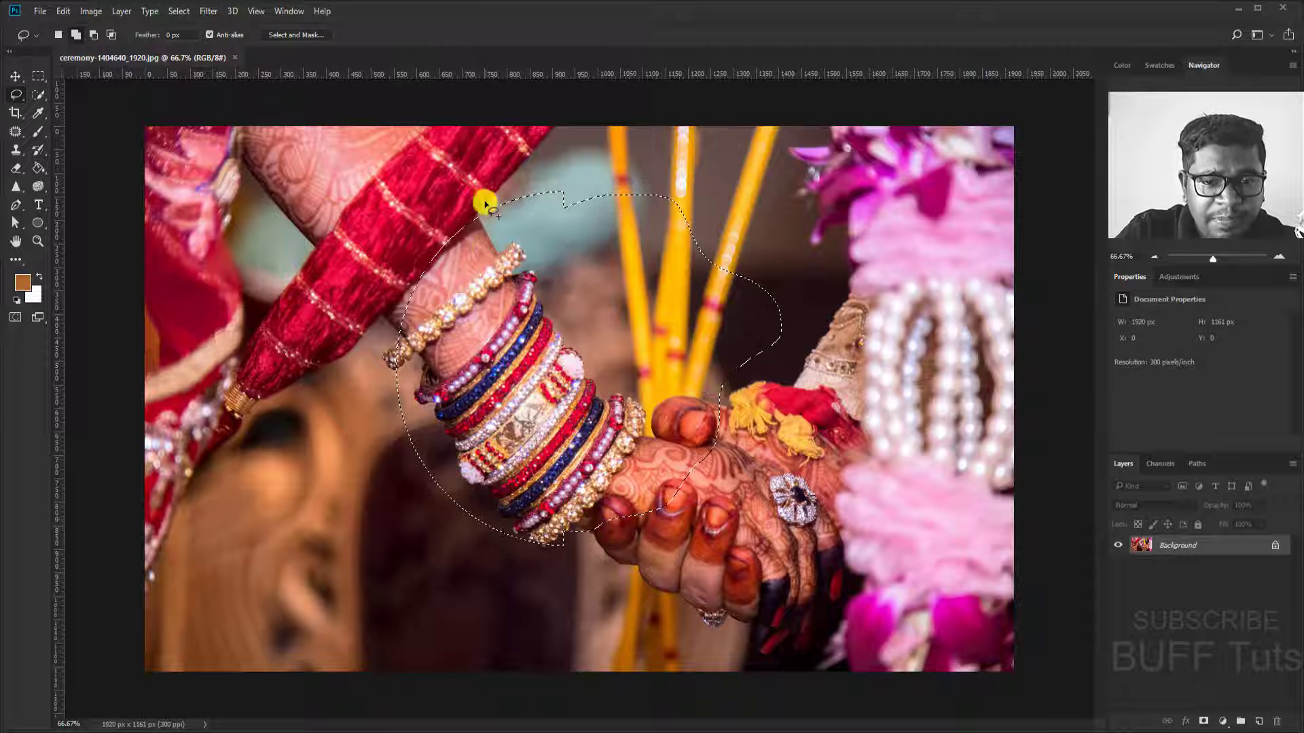
left_click_drag(561, 209, 715, 266)
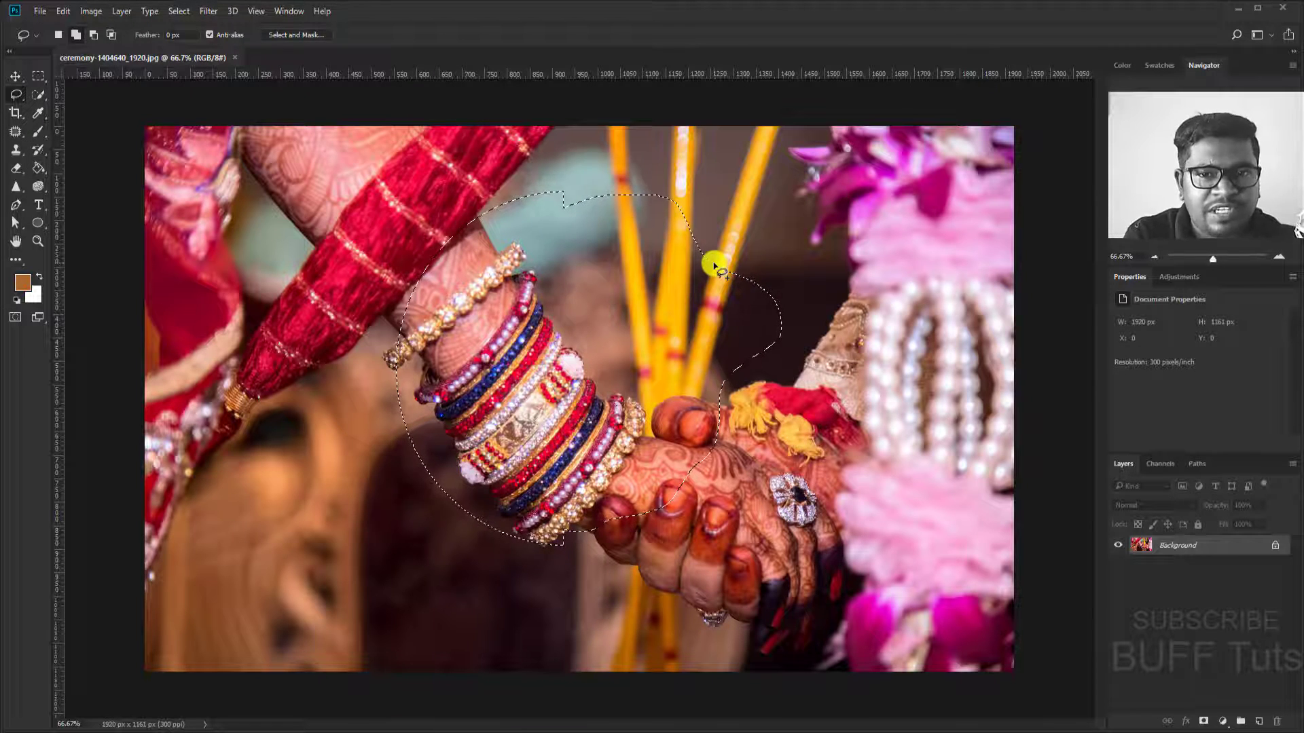
left_click_drag(38, 94, 95, 100)
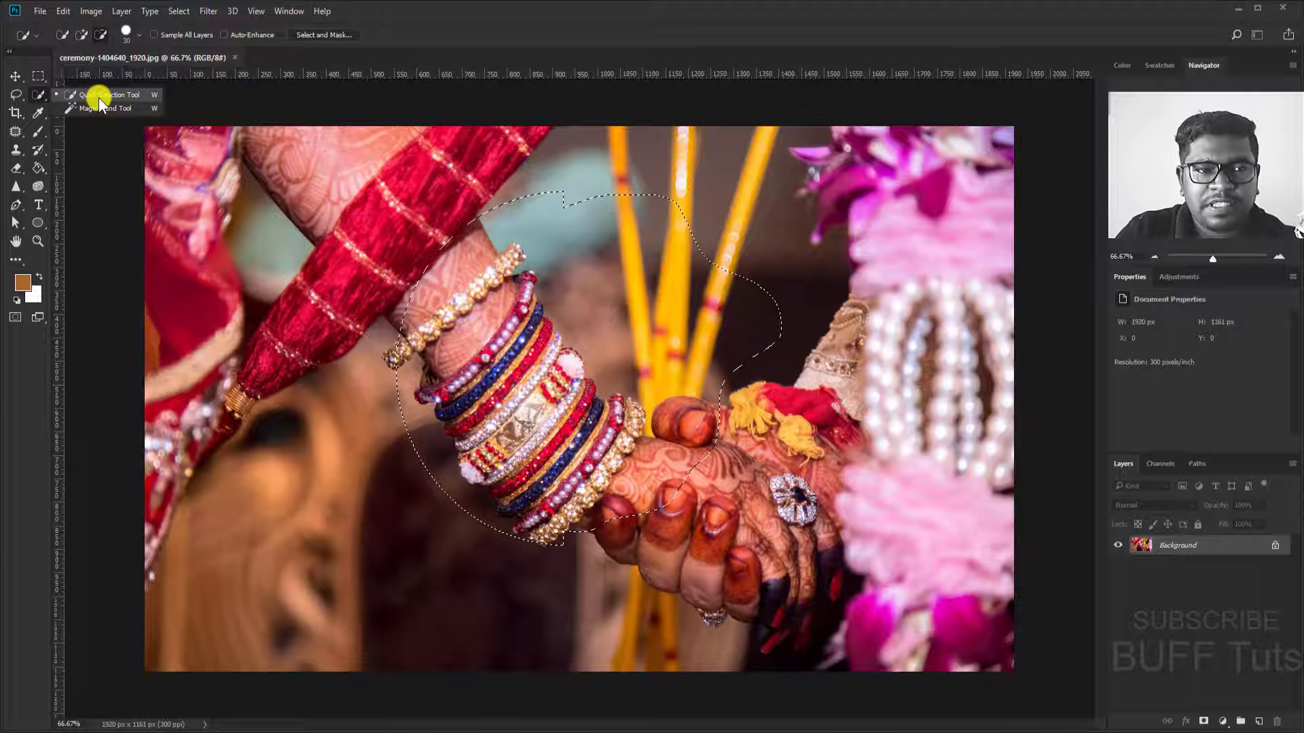
Step: Brush along the yellow stick with Quick Selection in Subtract mode to remove that strip
left_click(99, 97)
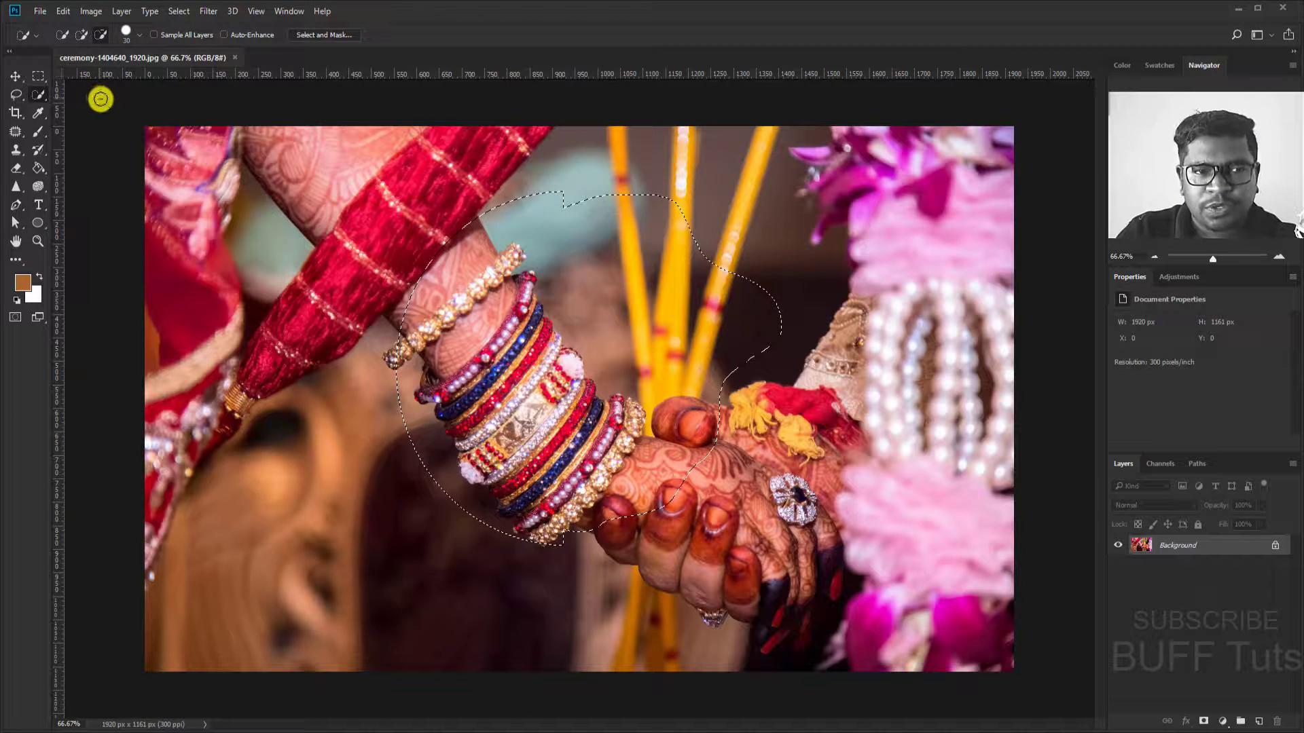
left_click(101, 35)
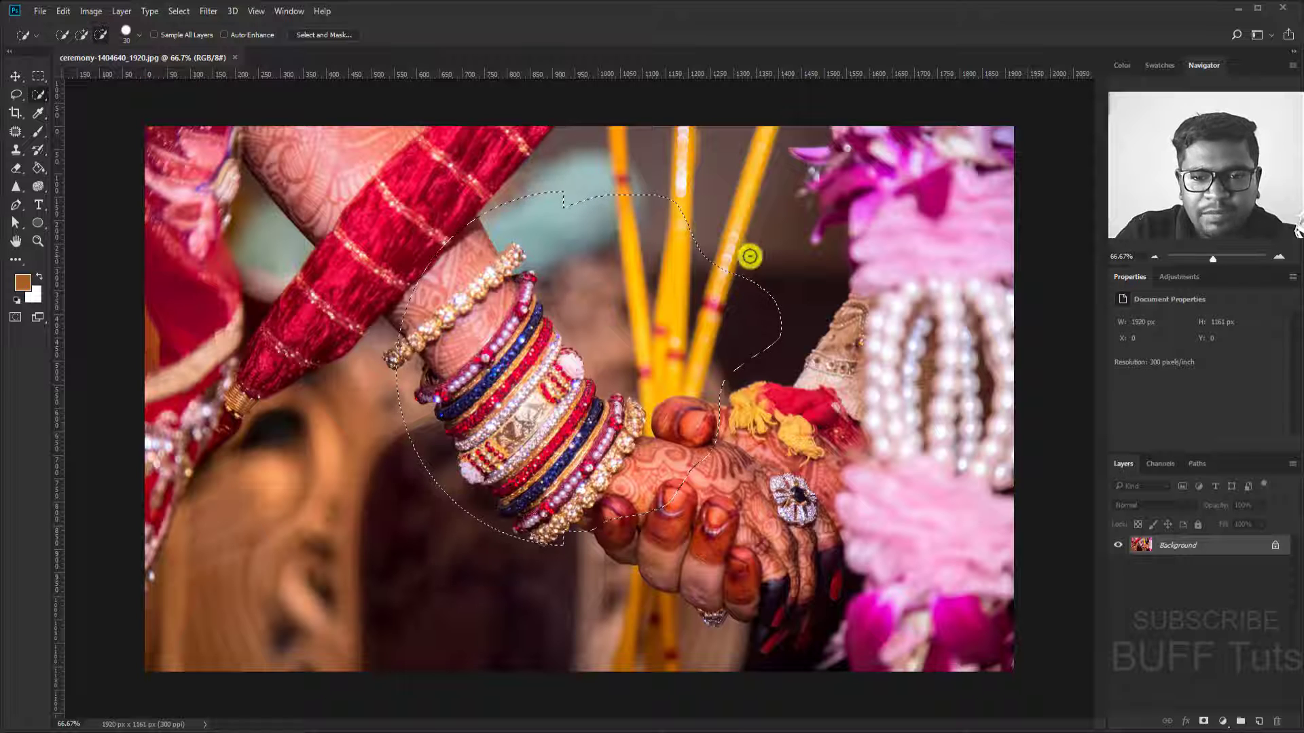
left_click_drag(669, 193, 671, 504)
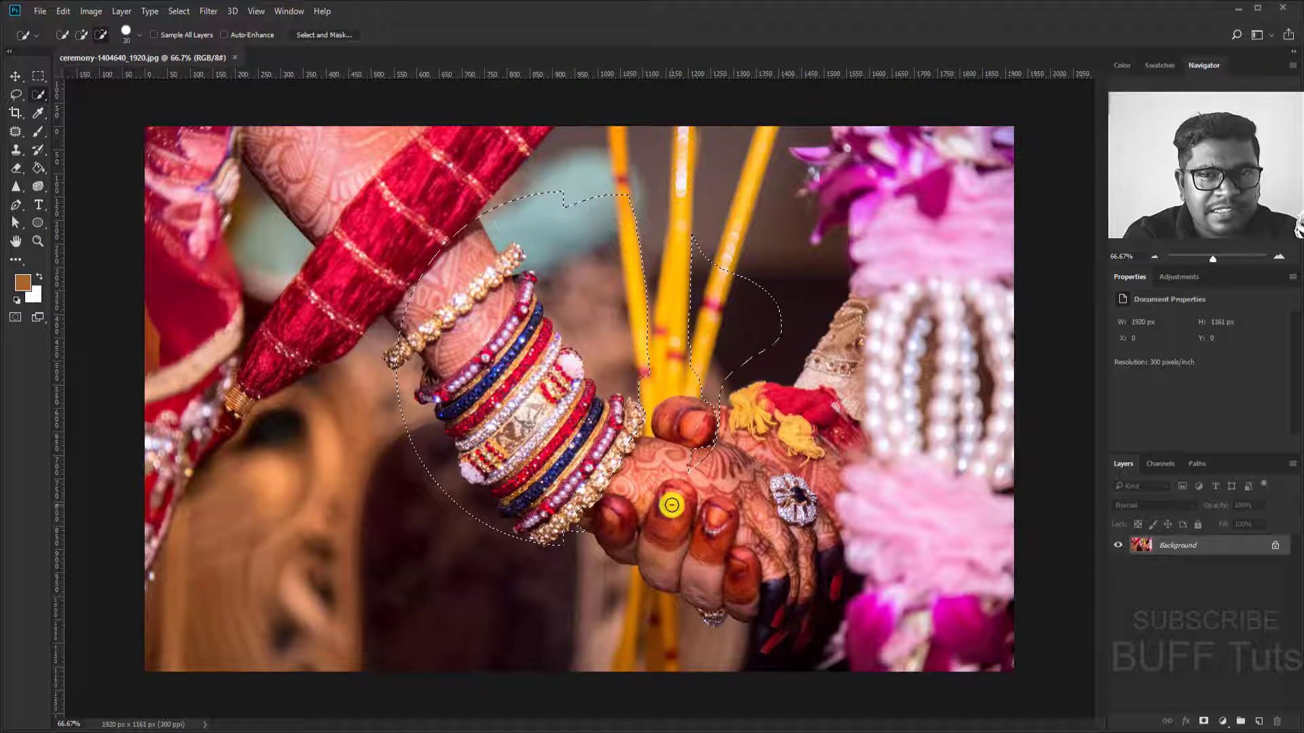
Step: Draw a five-anchor Pen path over the wrist and yellow sticks, then undo its selection conversion
key("p")
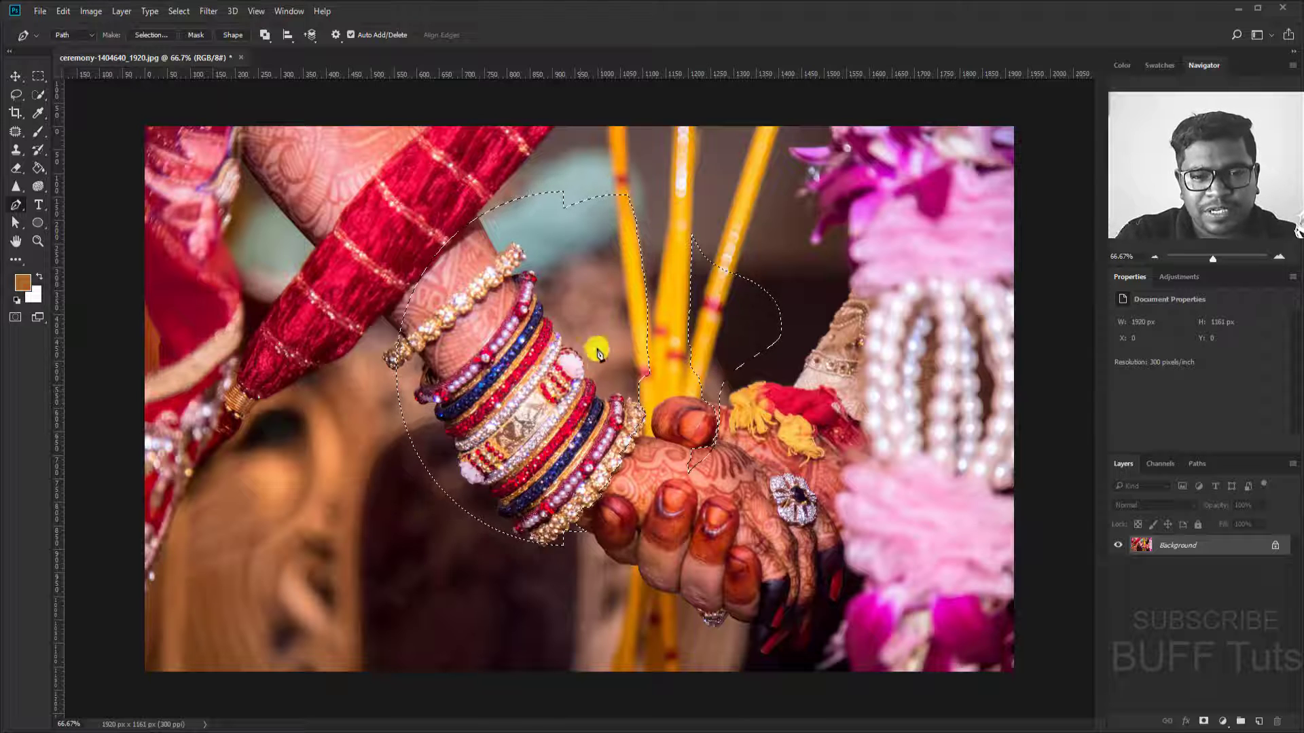
left_click(568, 264)
left_click(754, 168)
left_click(822, 353)
left_click(576, 406)
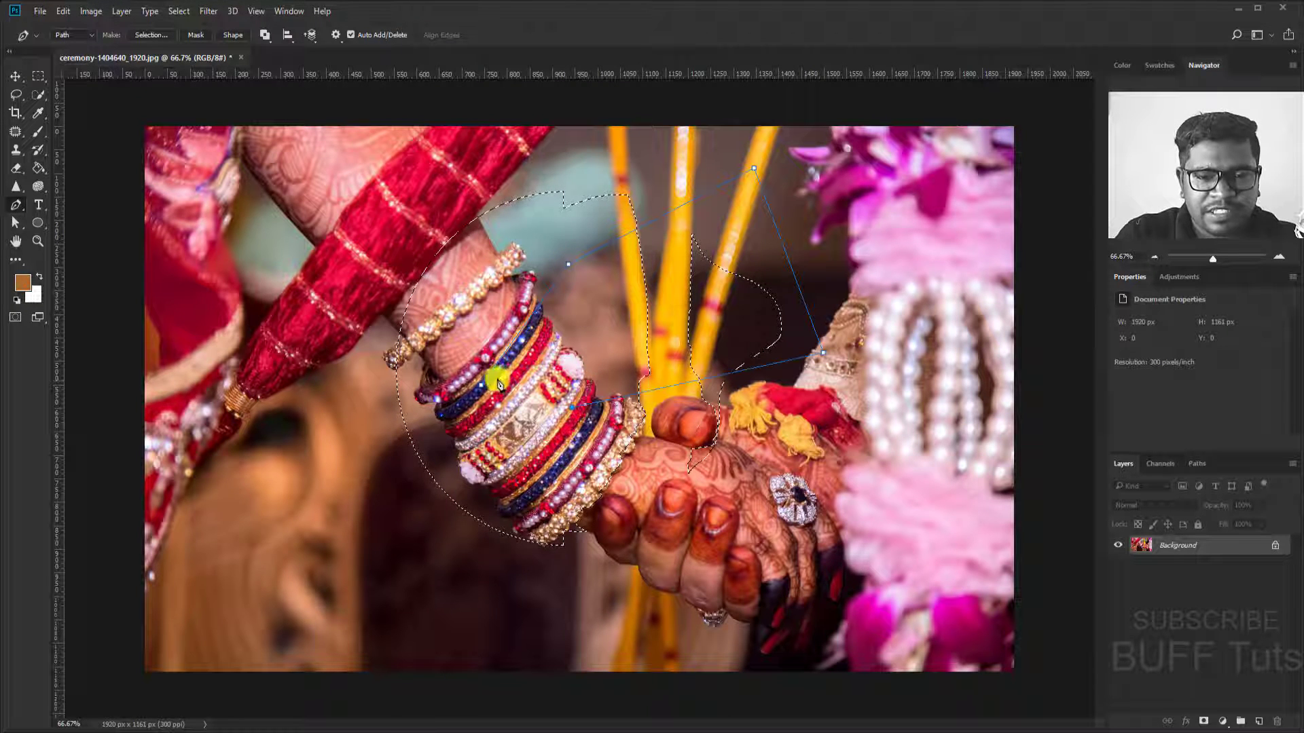
left_click(480, 387)
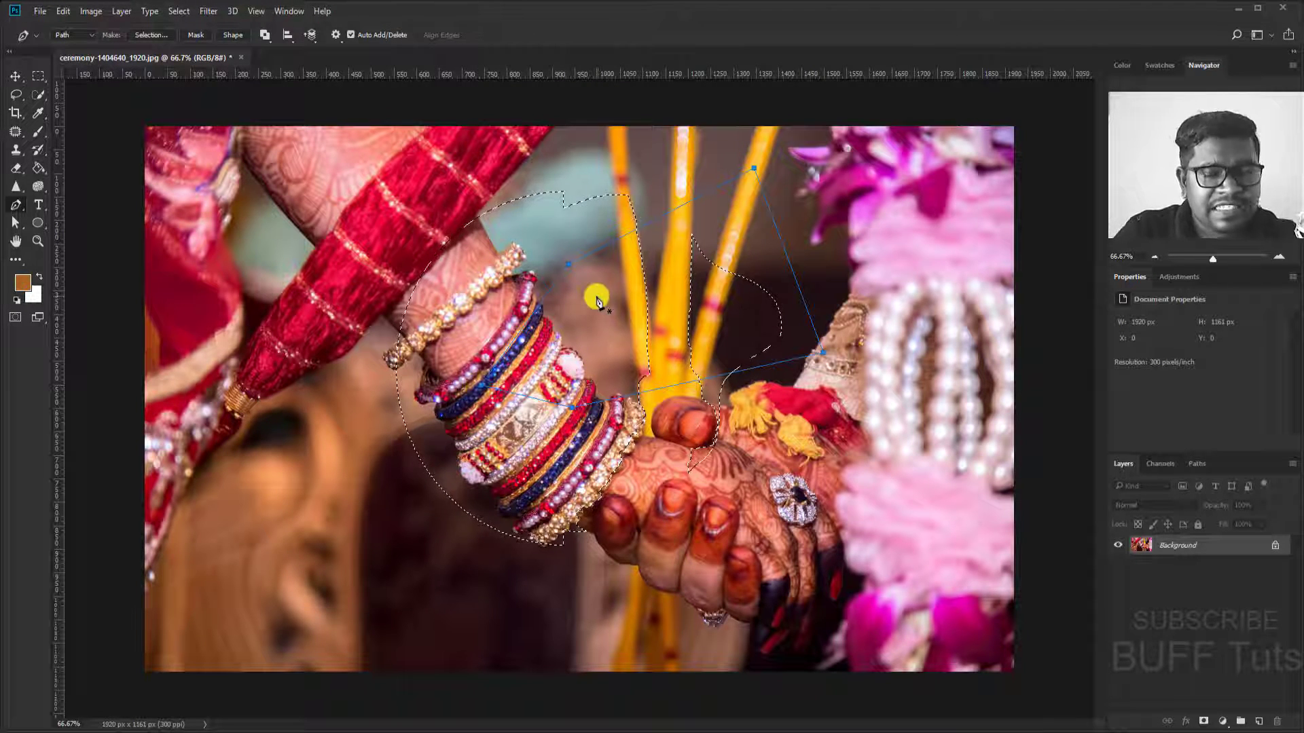
key("ctrl+Return")
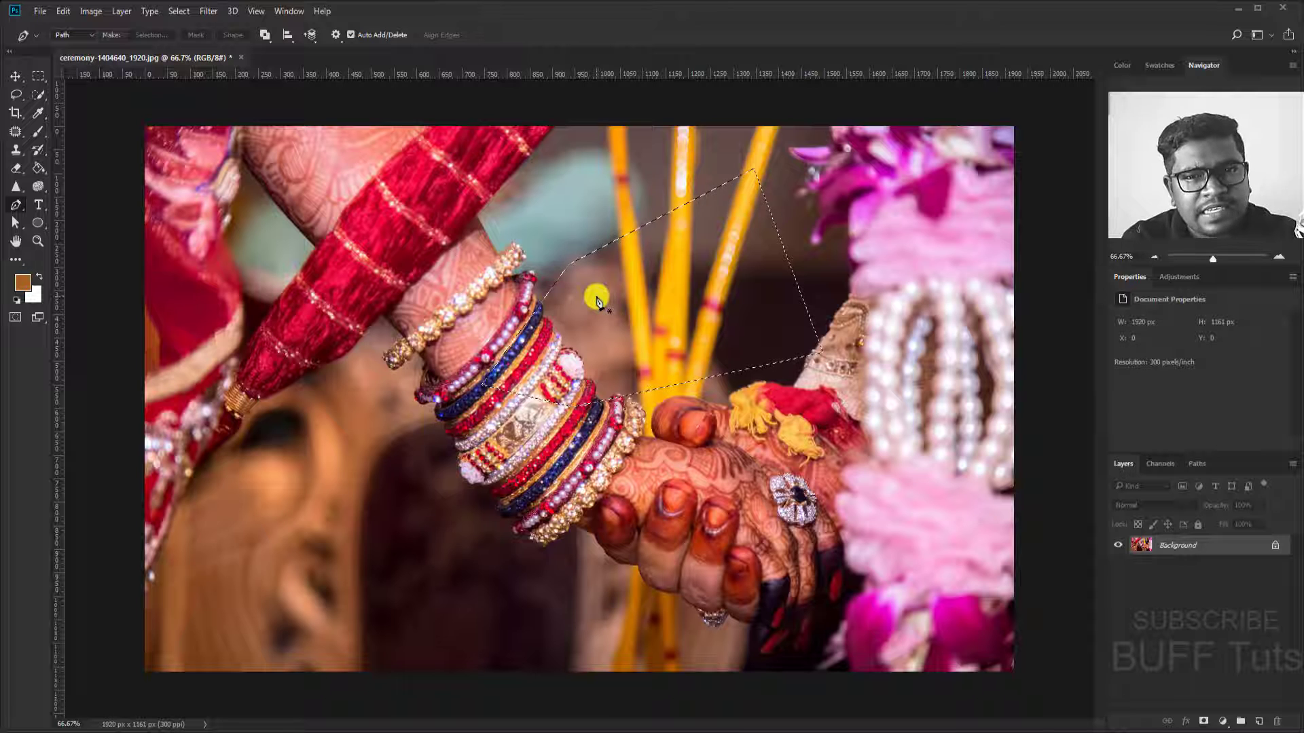
key("ctrl+z")
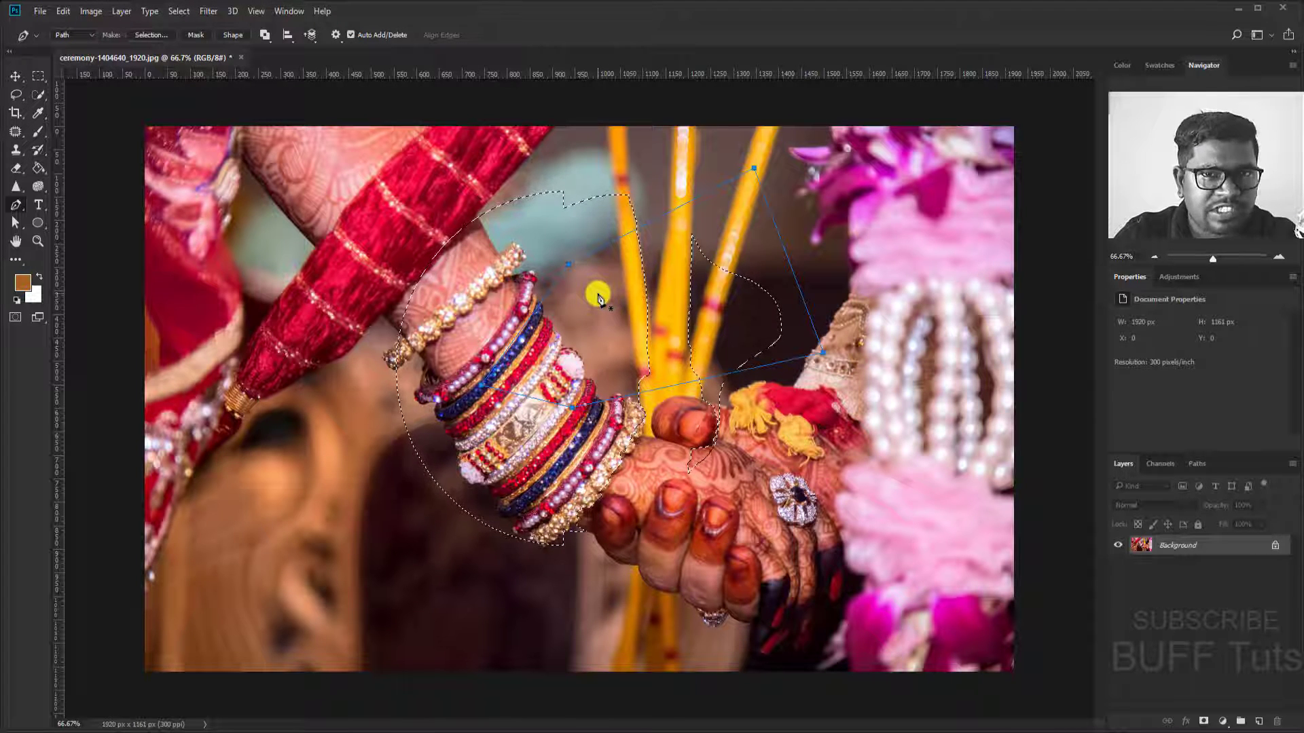
Step: Make a selection from the pen path using Subtract from Selection
right_click(598, 293)
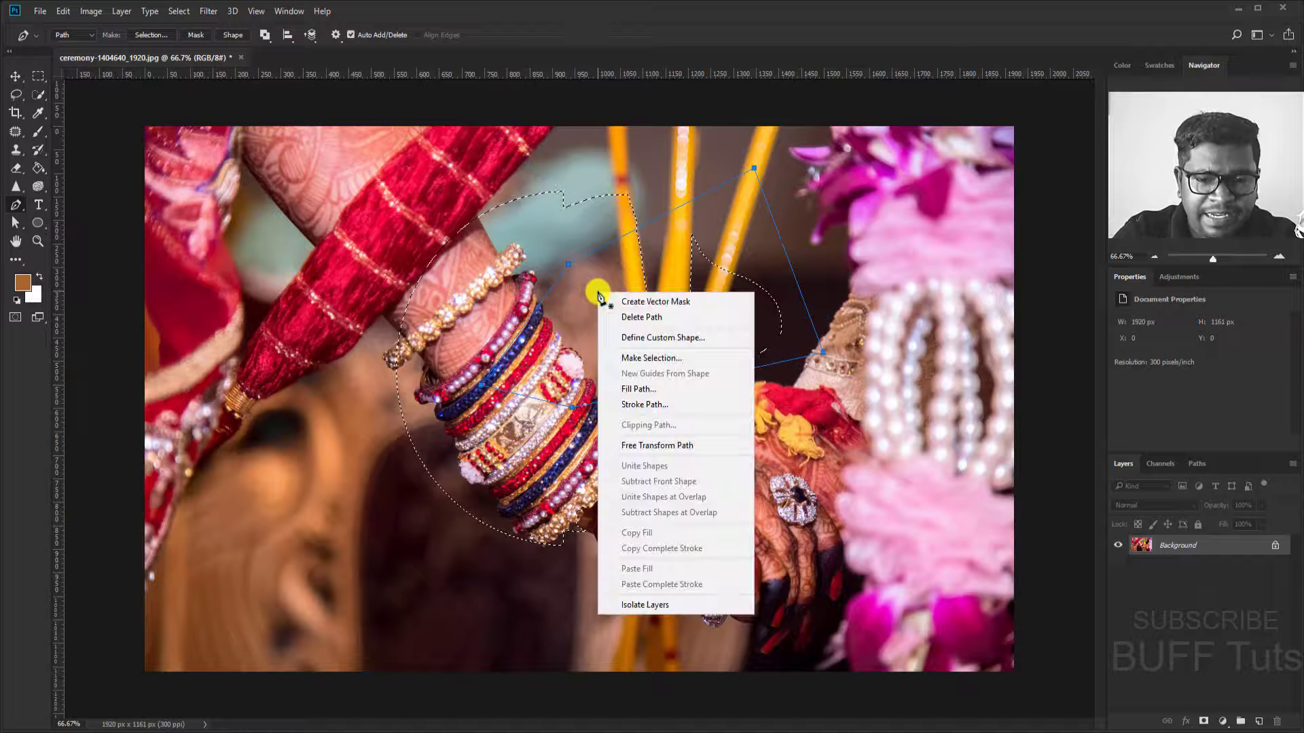
left_click(657, 363)
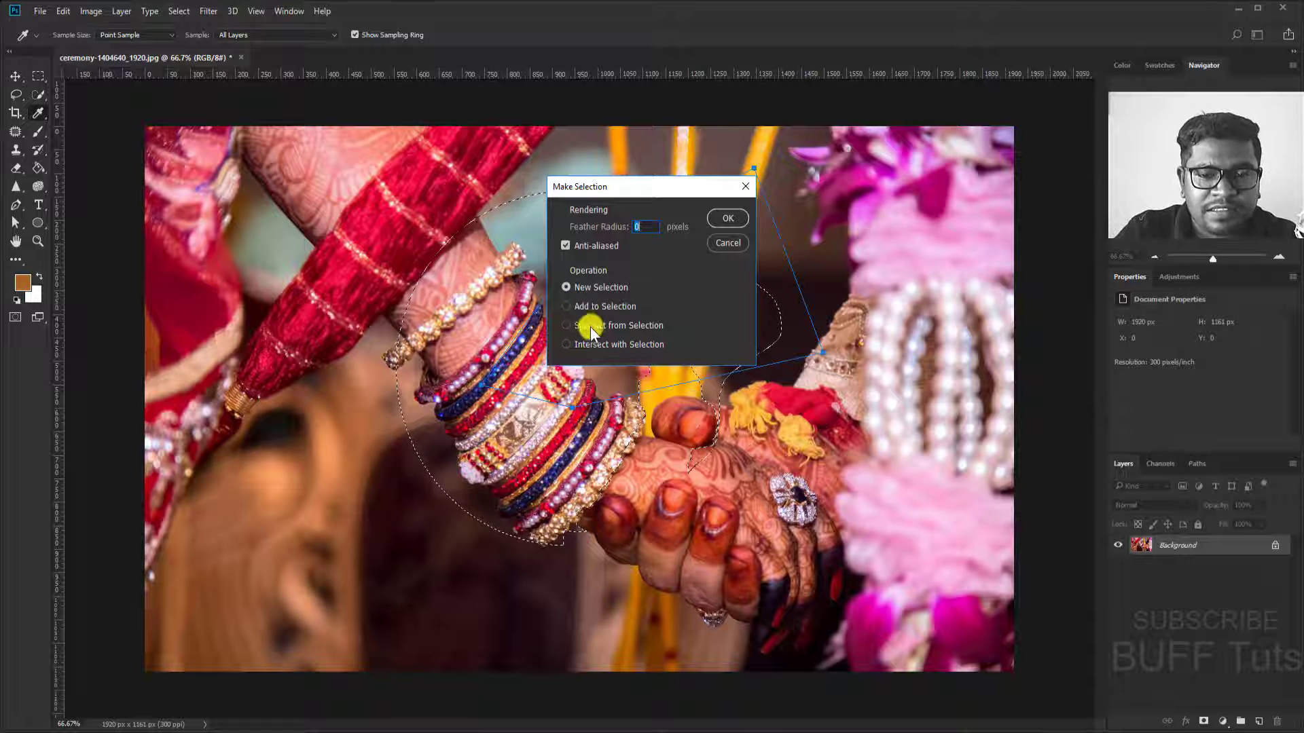
left_click(590, 327)
left_click_drag(602, 188, 956, 143)
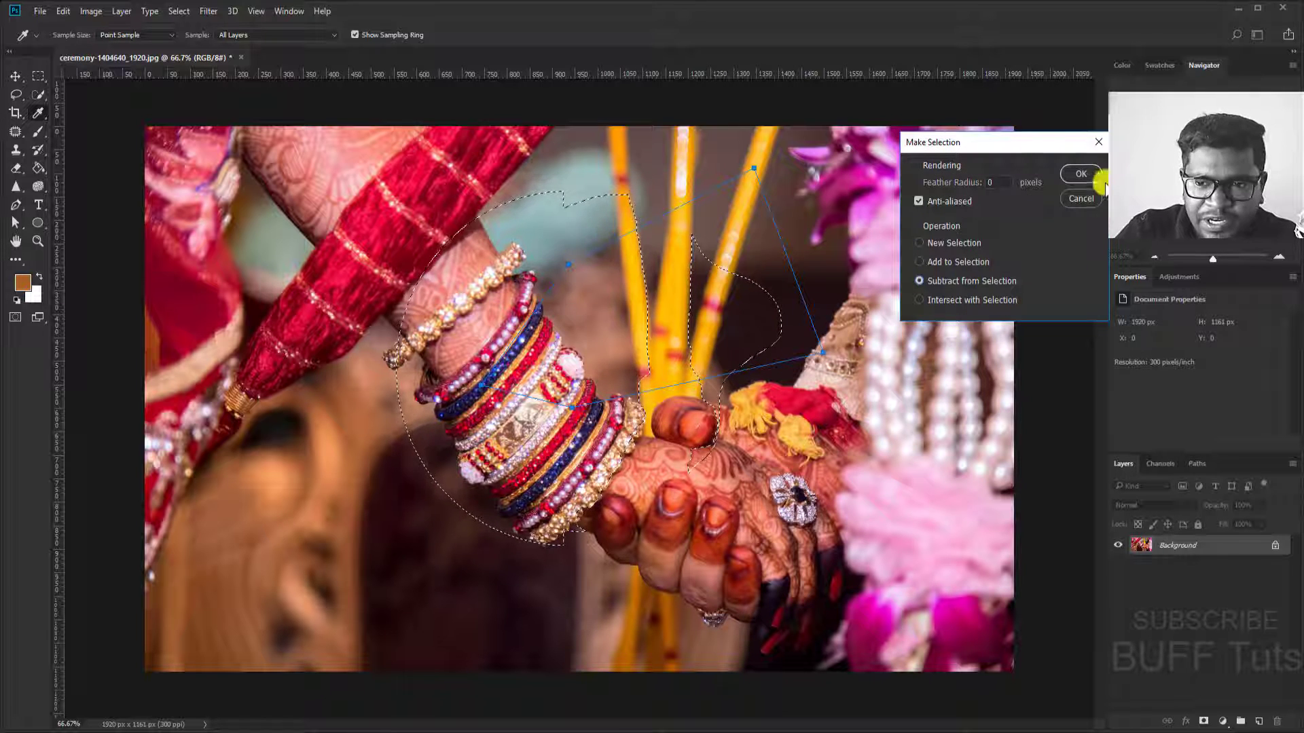
left_click(1074, 174)
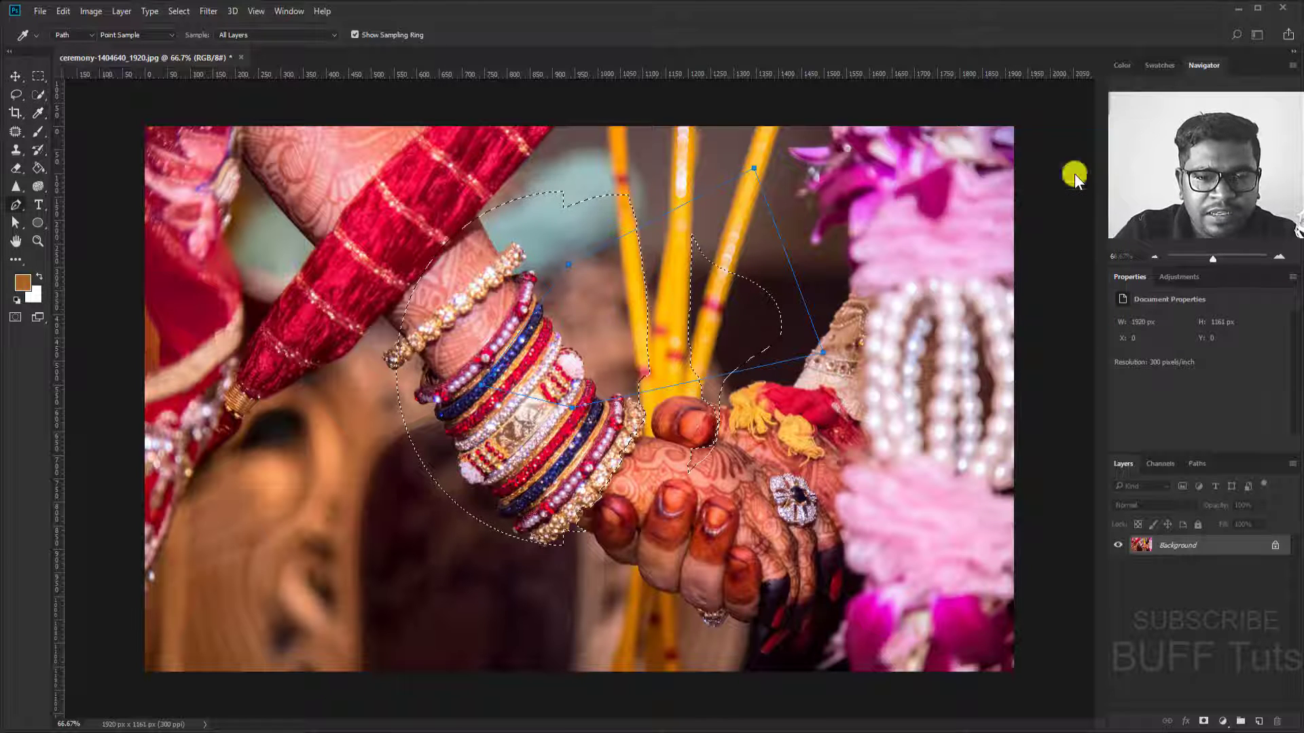